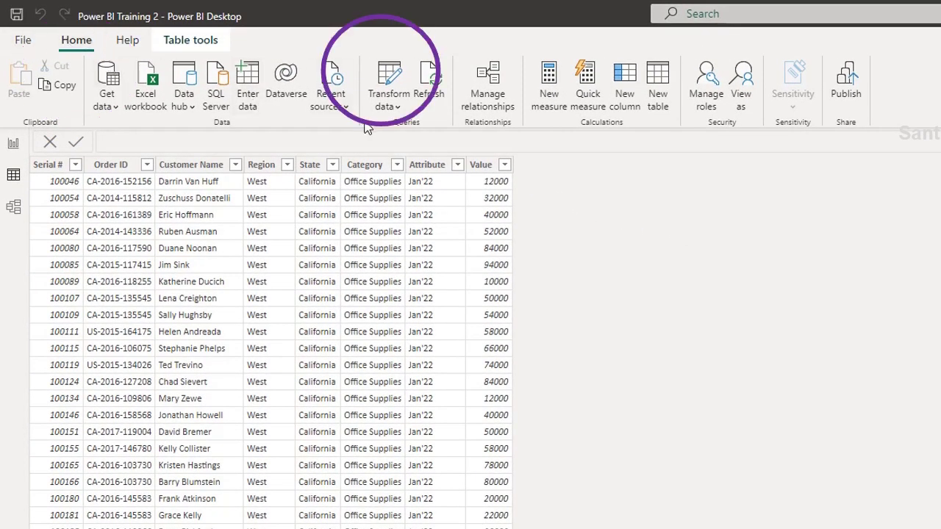
Step: Launch the Power Query Editor via Transform data and select the Unpivot - Sale Data query
left_click(387, 102)
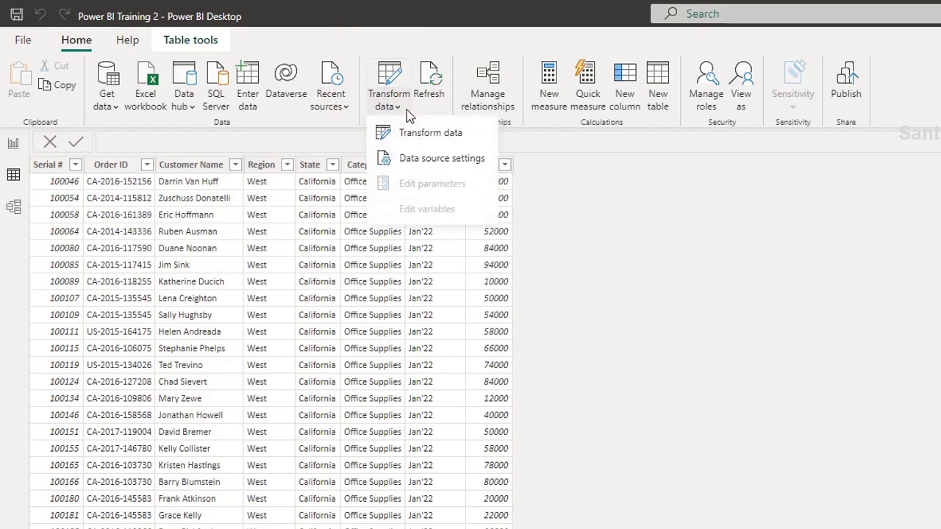
left_click(426, 132)
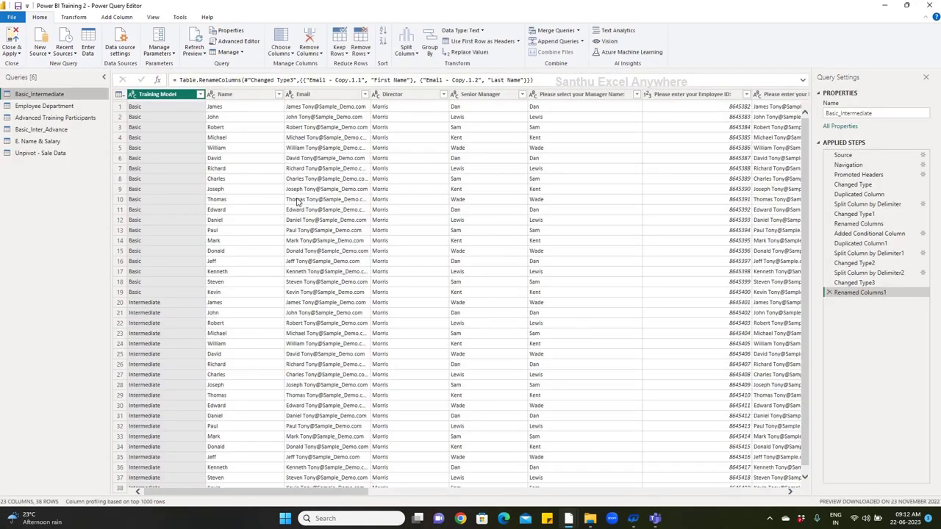
left_click(43, 157)
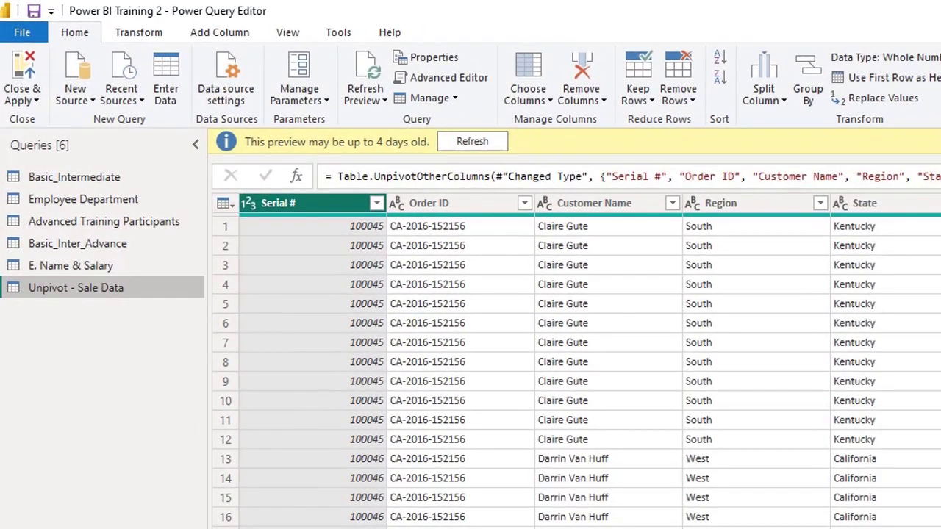
Step: Create a custom column named Bonus with the formula [Value]*5/100
left_click(206, 37)
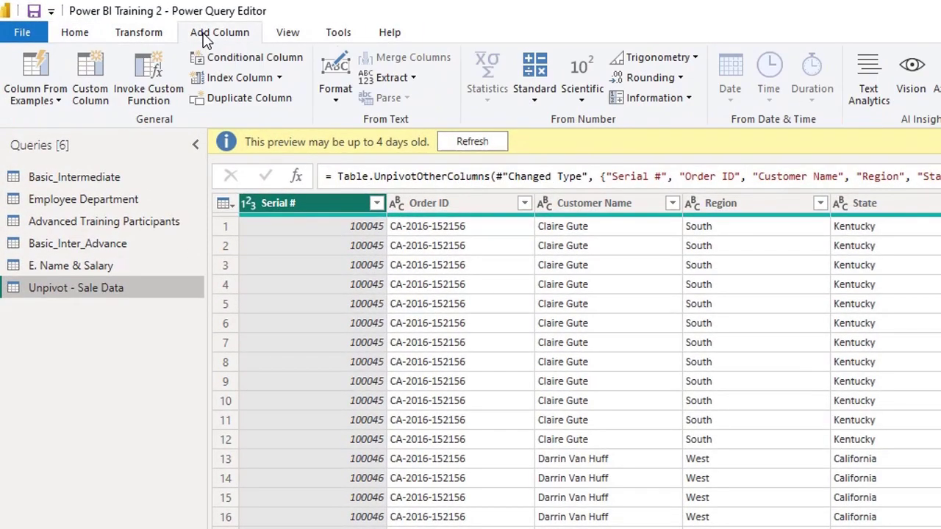
left_click(100, 72)
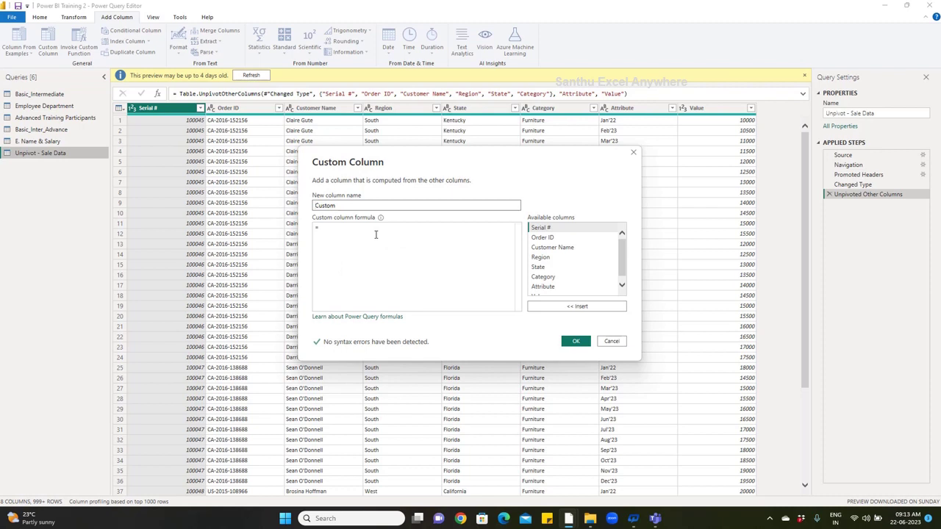
double_click(329, 206)
type("Bonus")
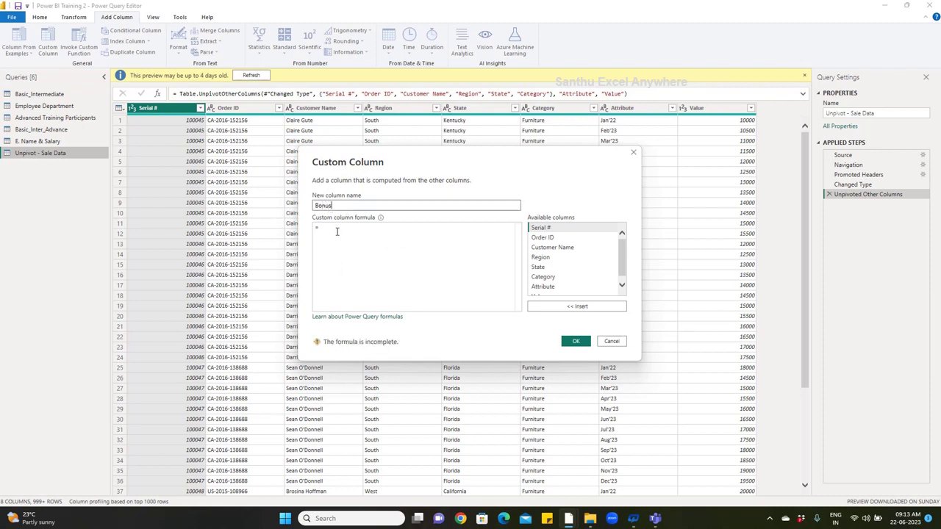
left_click(337, 231)
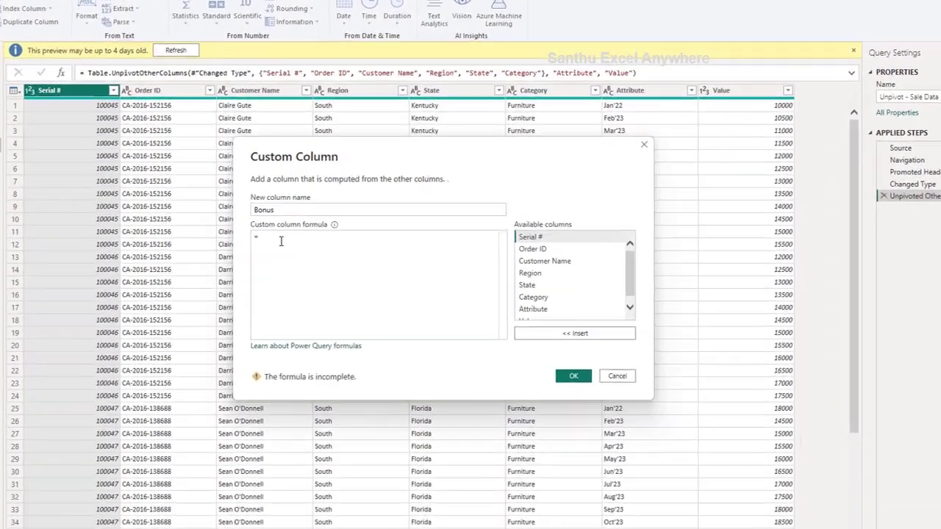
scroll(547, 296, "down", 1)
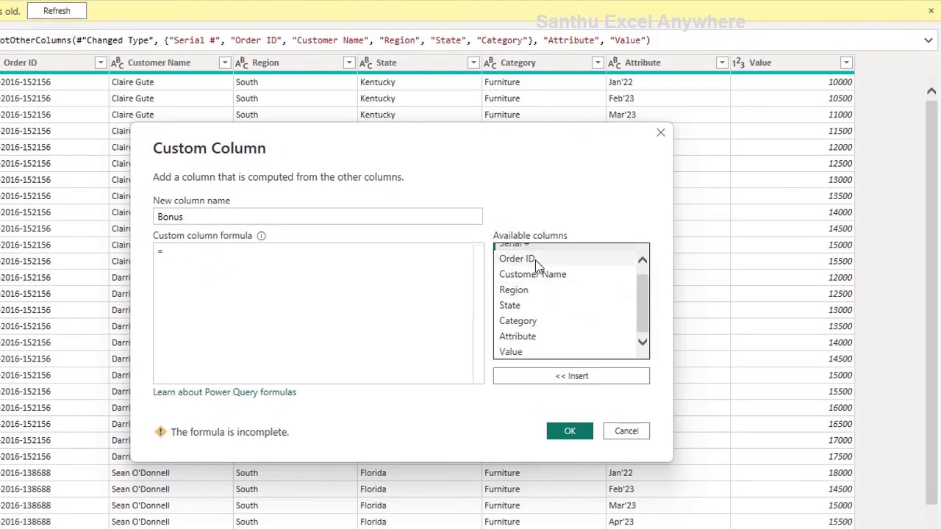
left_click(518, 352)
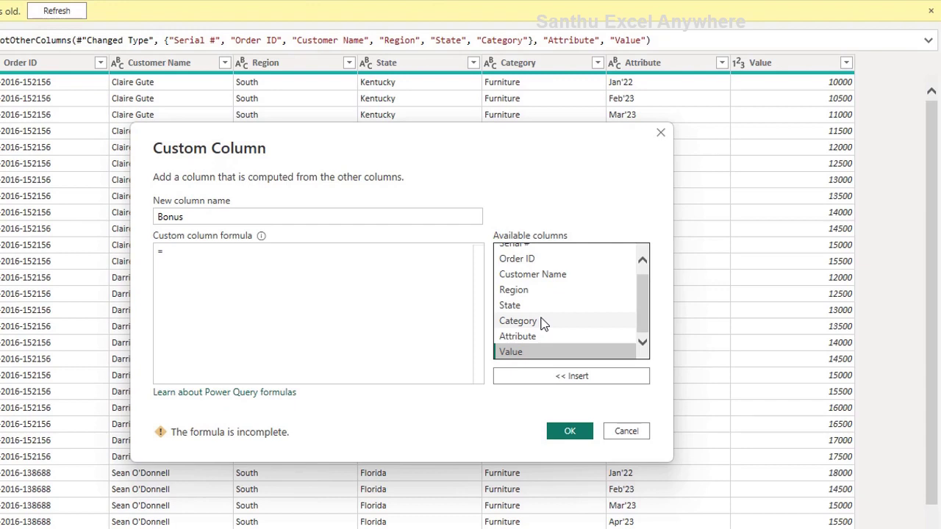
left_click(560, 376)
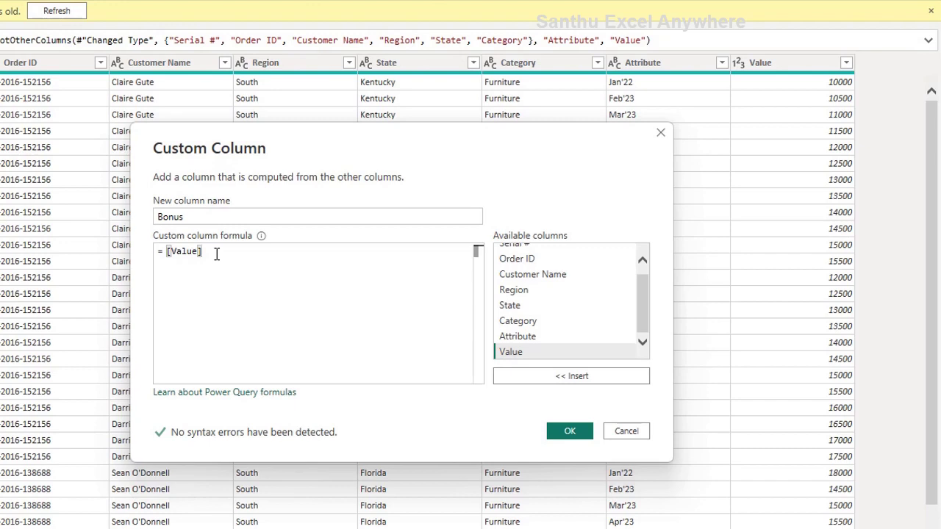
type("*")
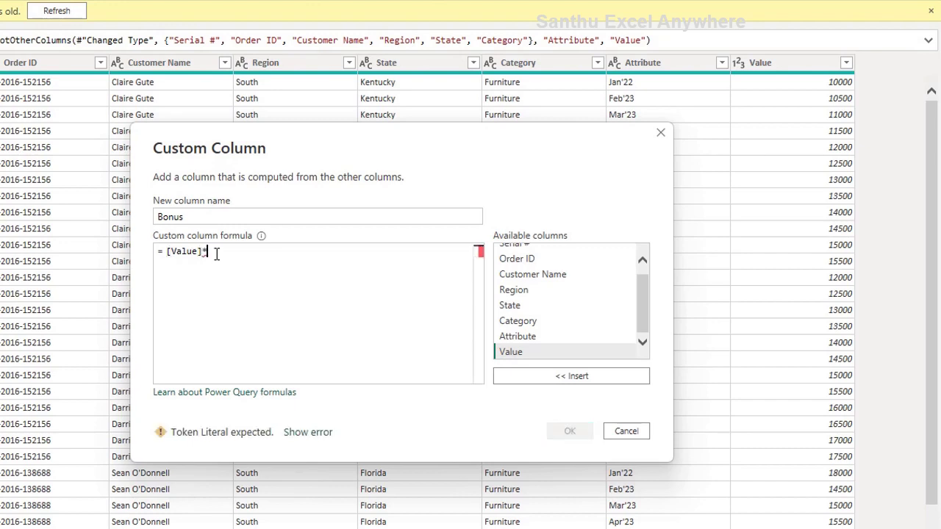
type("5")
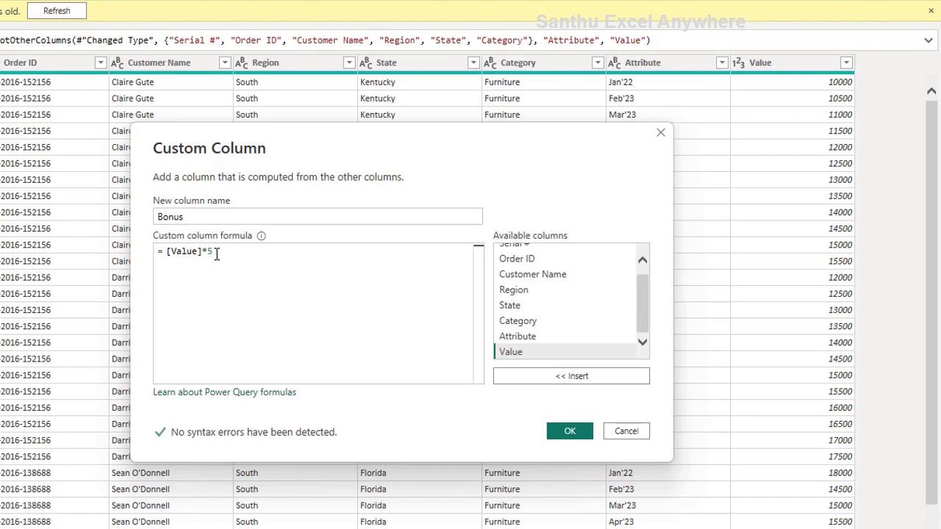
type("/100")
left_click(571, 432)
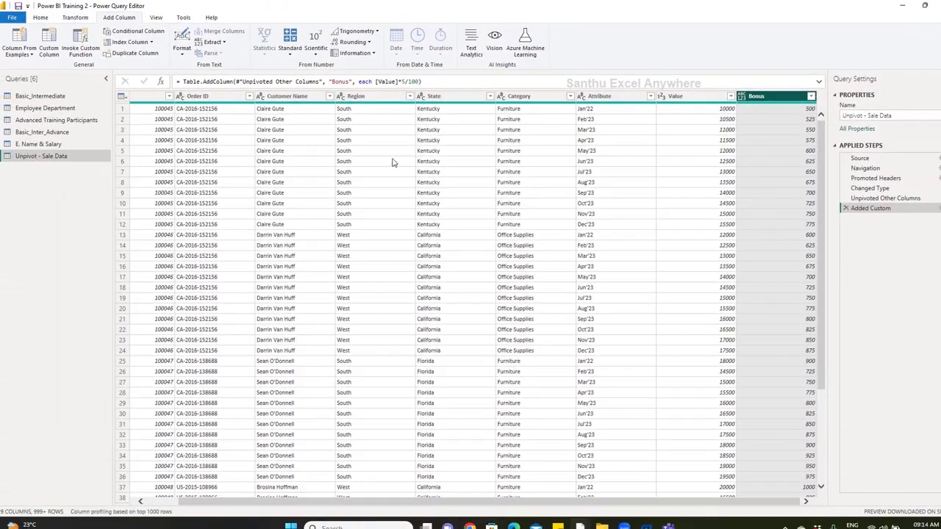
Step: Create a custom column named Total Salary with the formula [Value]+[Bonus]
left_click(48, 42)
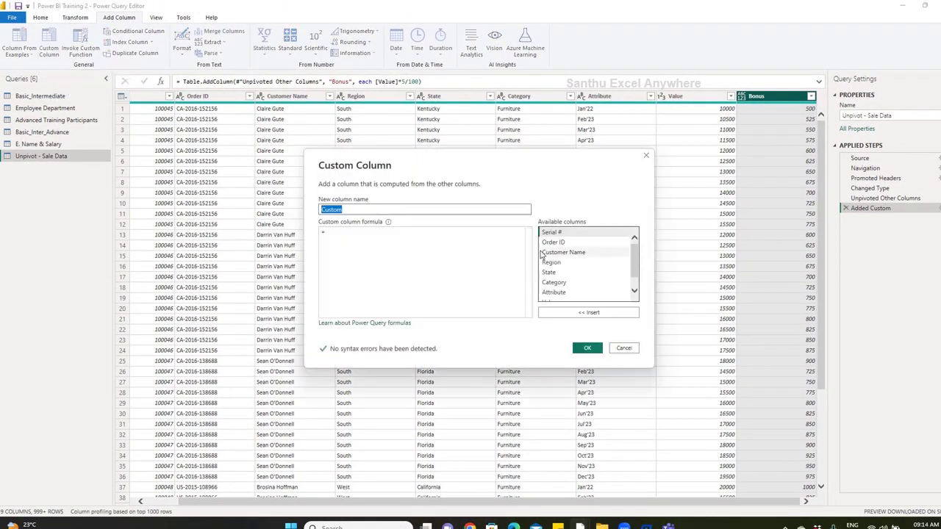
type("Total Salary")
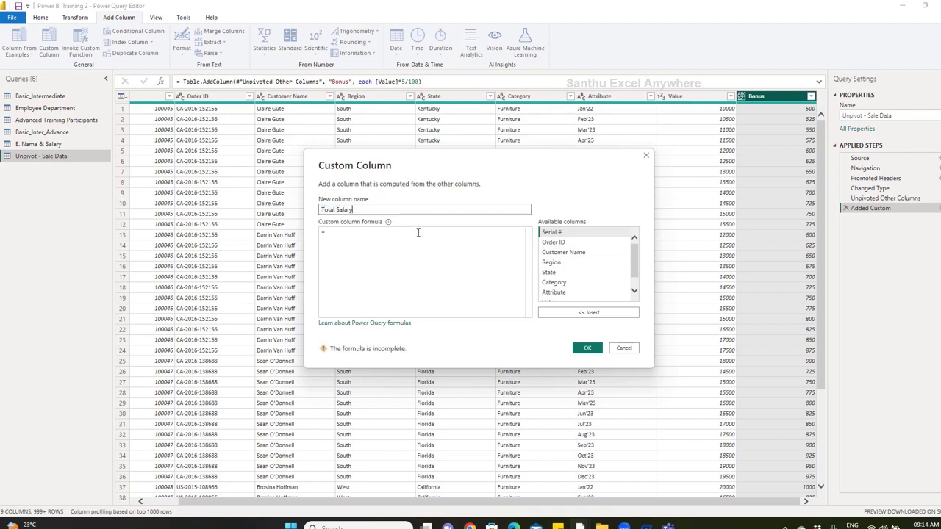
left_click(418, 232)
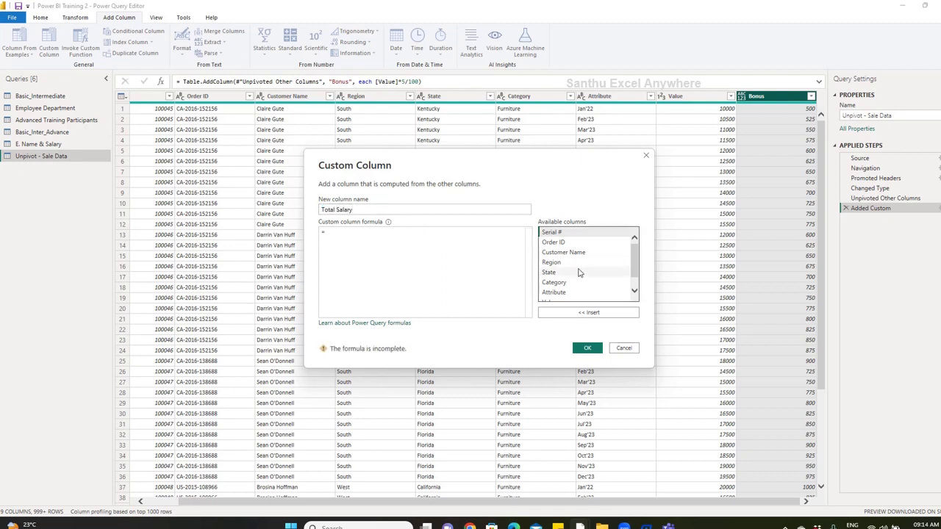
scroll(580, 269, "down", 1)
left_click(564, 287)
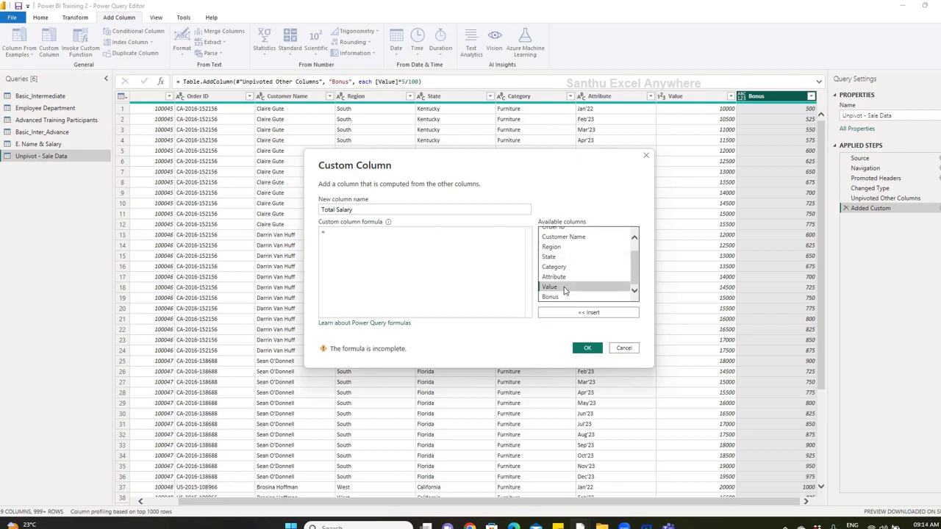
left_click(568, 313)
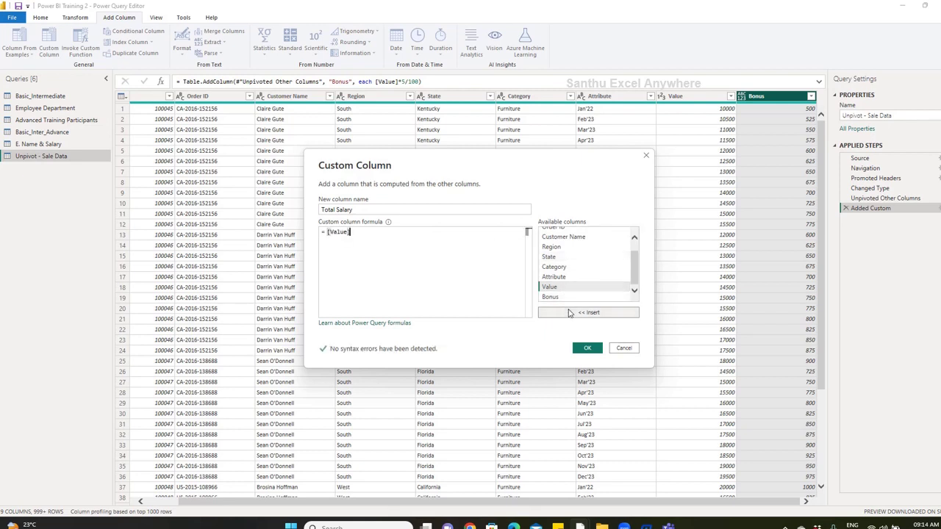
type("+")
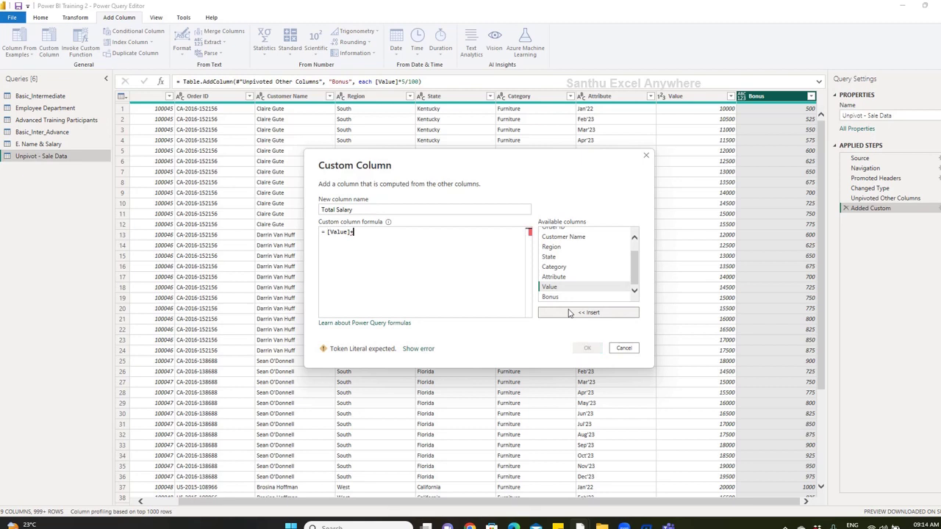
double_click(563, 297)
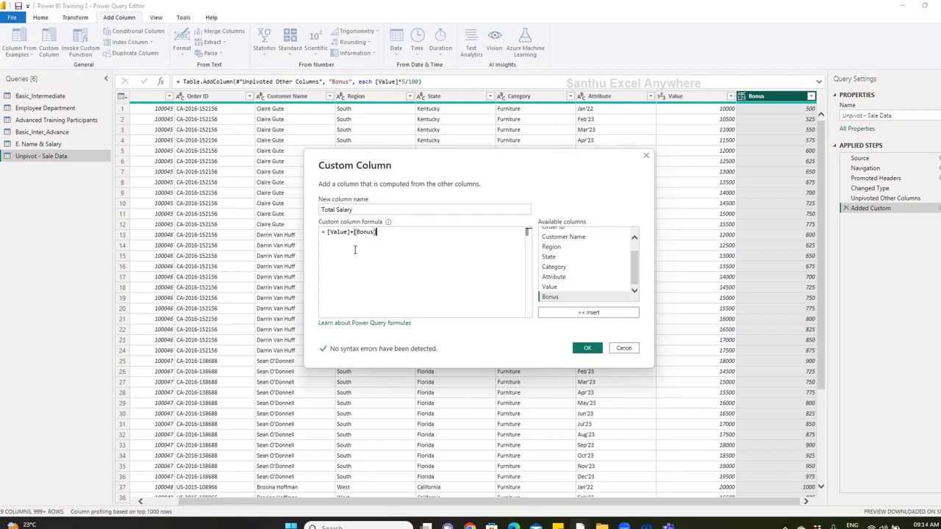
left_click(586, 349)
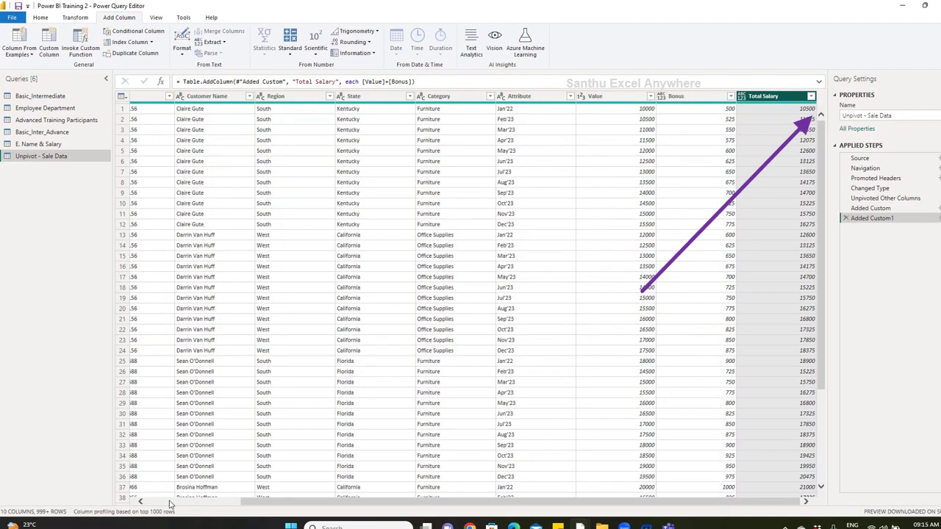
left_click(166, 504)
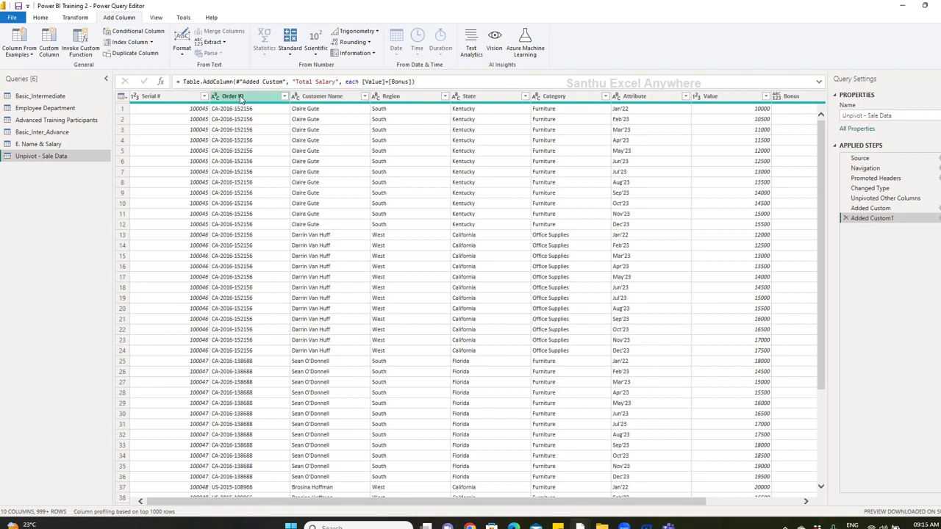
Step: Create a custom column named Merger with the formula [Customer Name]&" "&[Order ID]
left_click(50, 42)
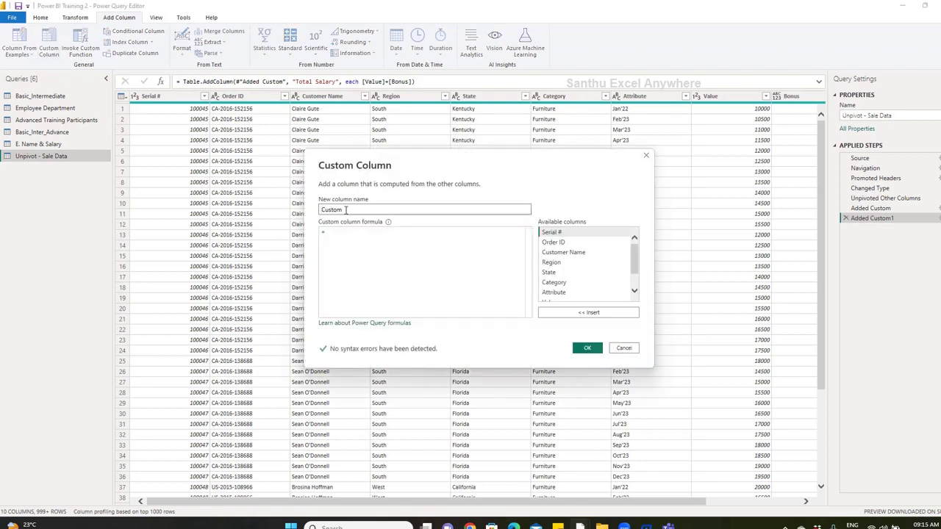
double_click(339, 211)
type("Merger")
left_click(335, 230)
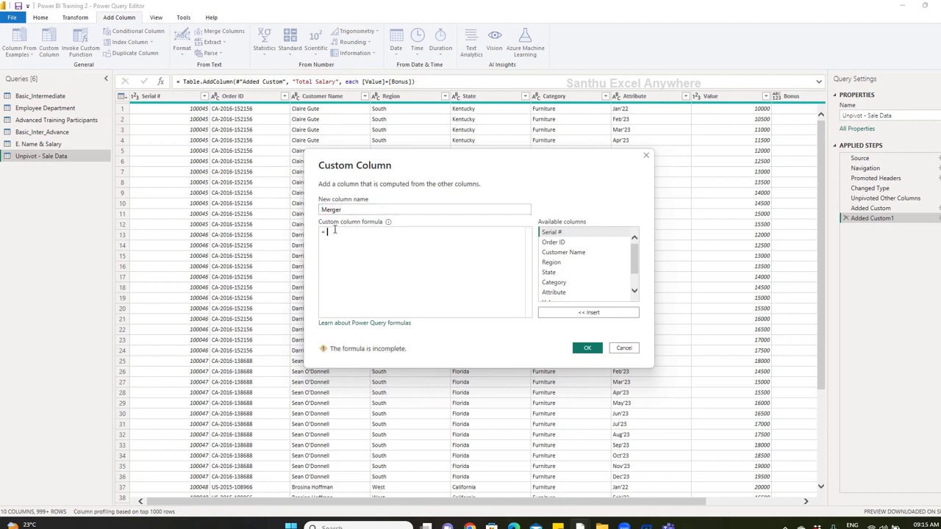
left_click(578, 254)
left_click(588, 314)
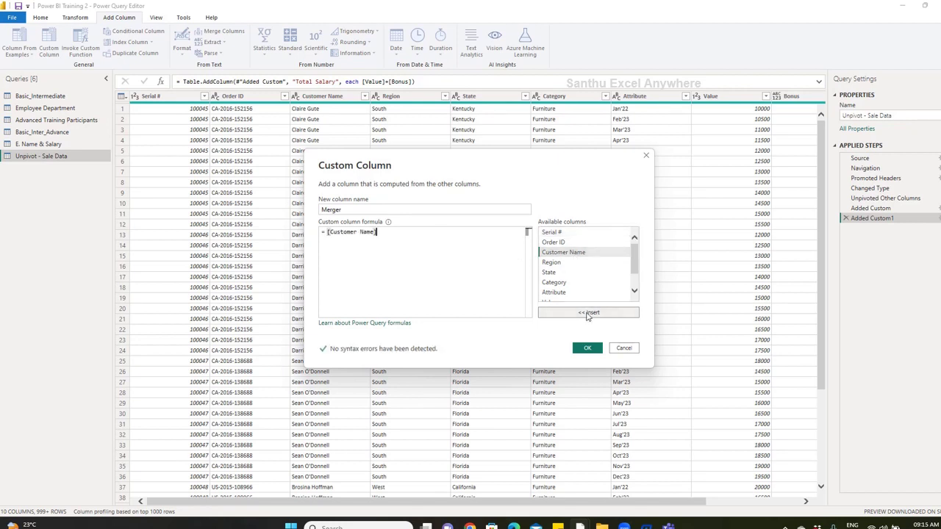
type("&")
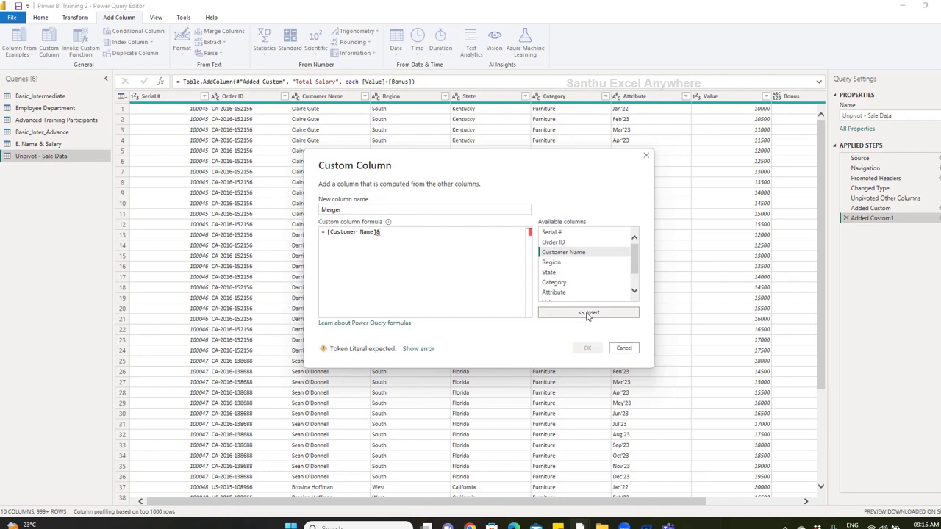
type("\" \"")
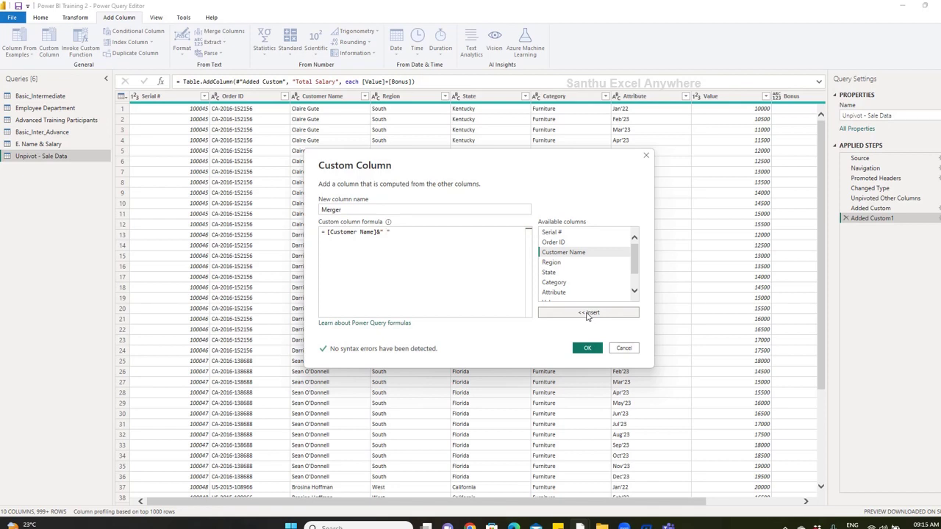
type("&")
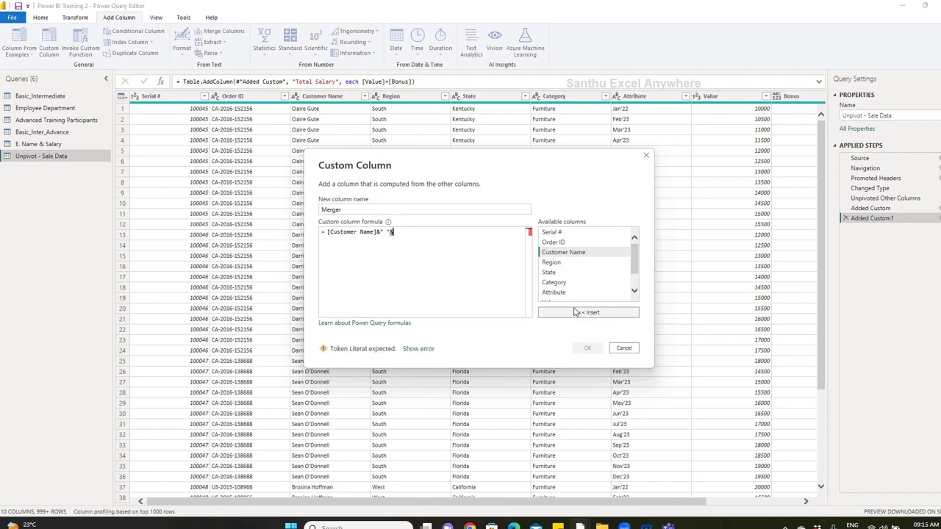
left_click(568, 242)
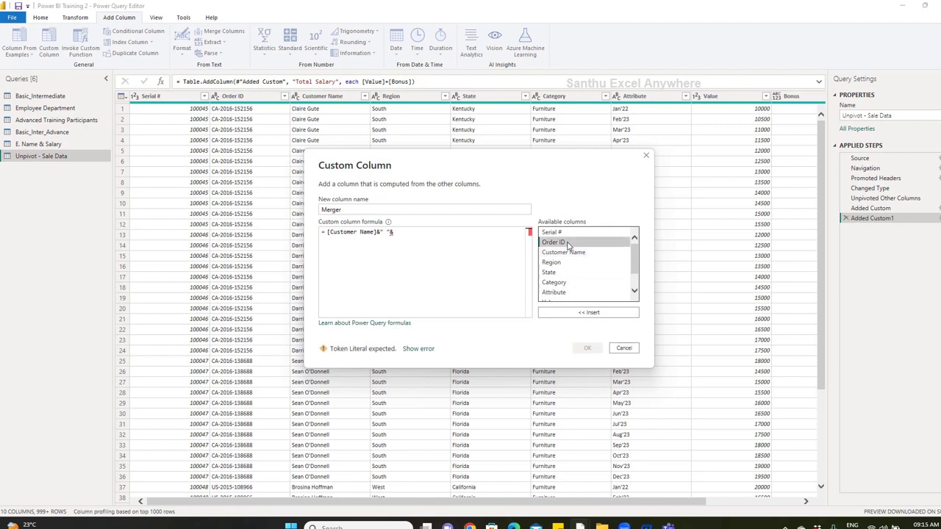
left_click(588, 313)
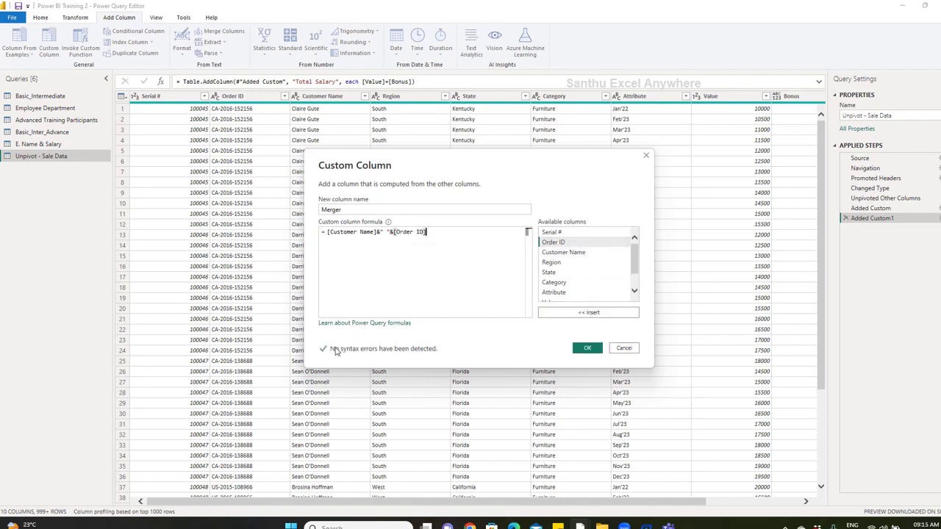
left_click(585, 348)
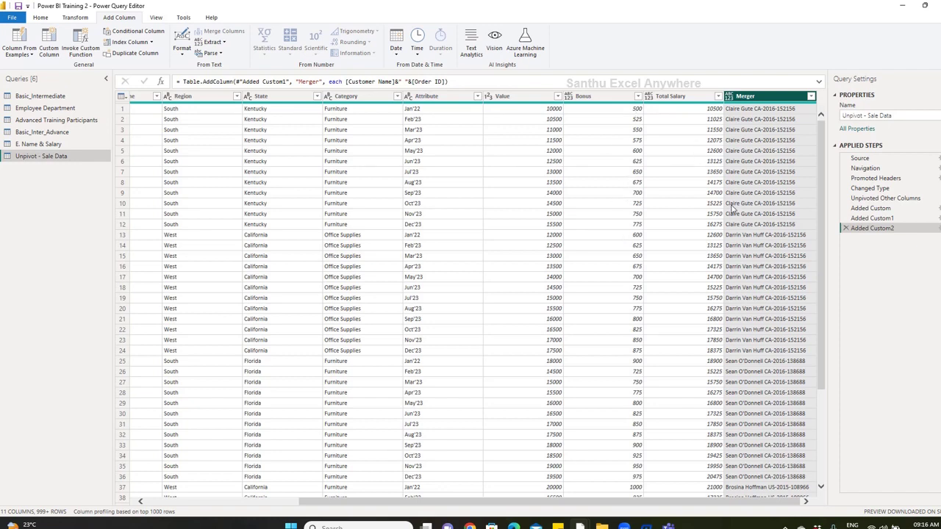
Step: Use Close & Apply to load the Bonus, Total Salary and Merger columns into the model
left_click(45, 20)
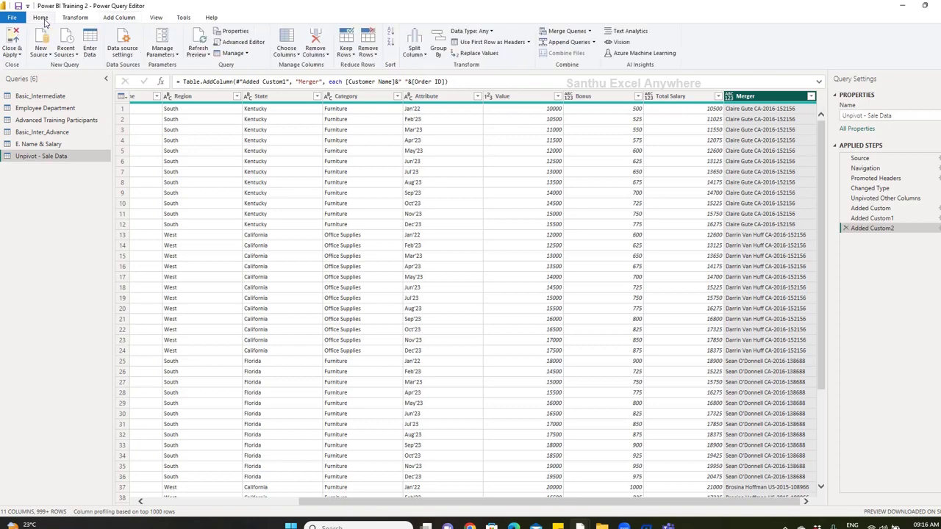
left_click(11, 53)
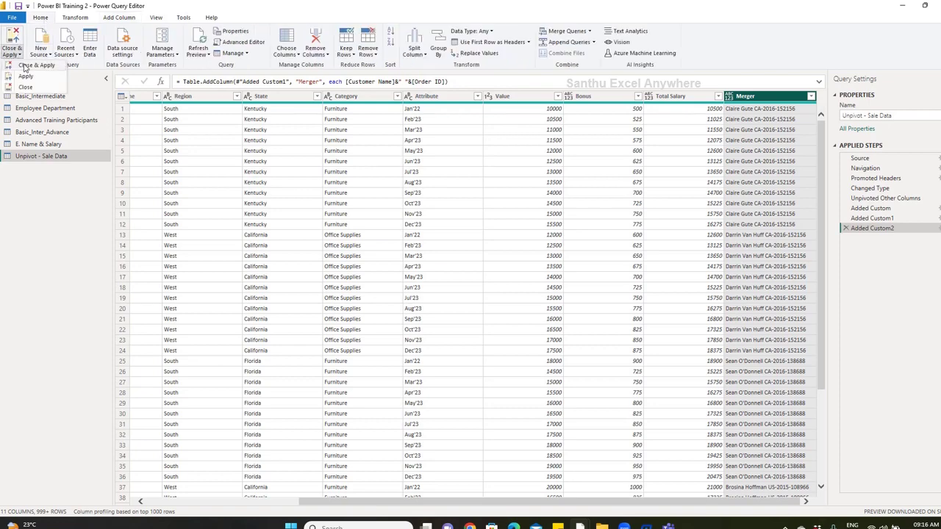
left_click(24, 66)
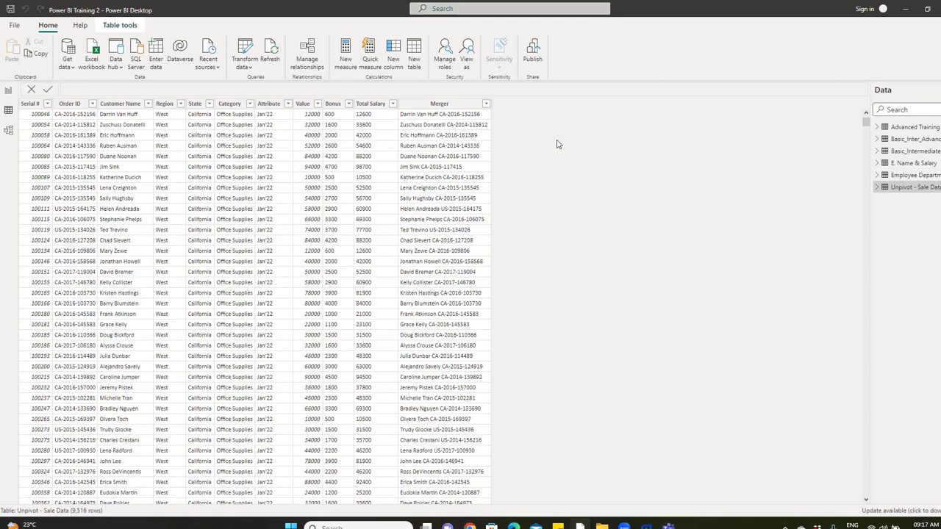
Step: Create the DAX column Count of Character = LEN('Unpivot - Sale Data'[Merger]) and compare it with Merger
left_click(394, 56)
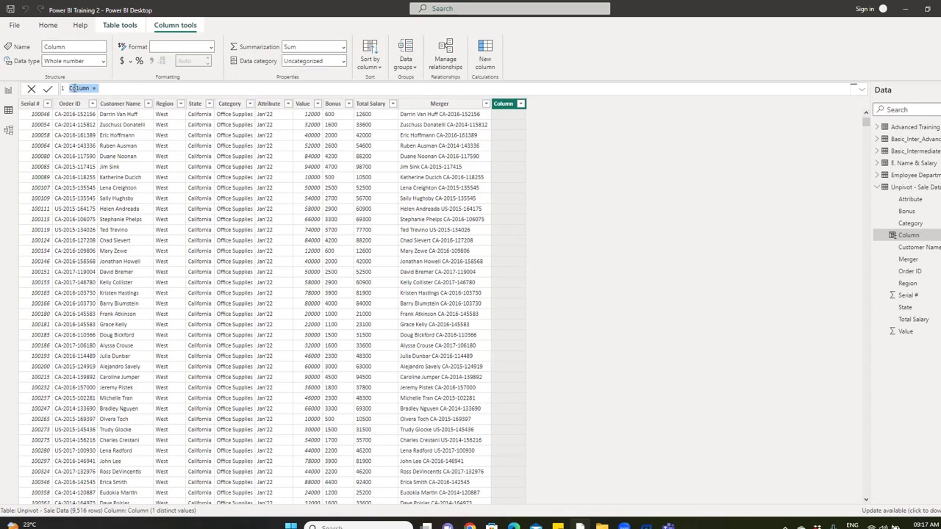
left_click(74, 87)
key("BackSpace")
key("BackSpace")
key("BackSpace")
key("BackSpace")
type("Count of ")
type("Character = ")
type("Len(")
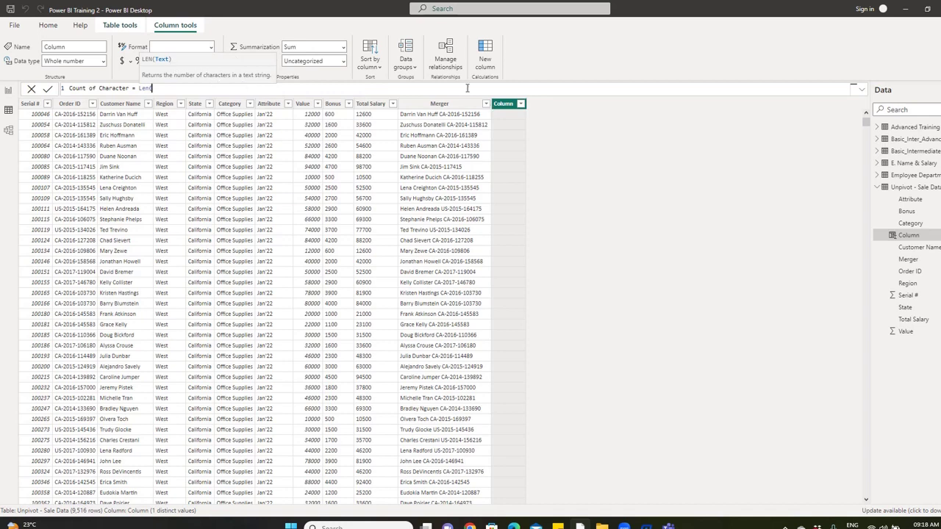
type("Merg")
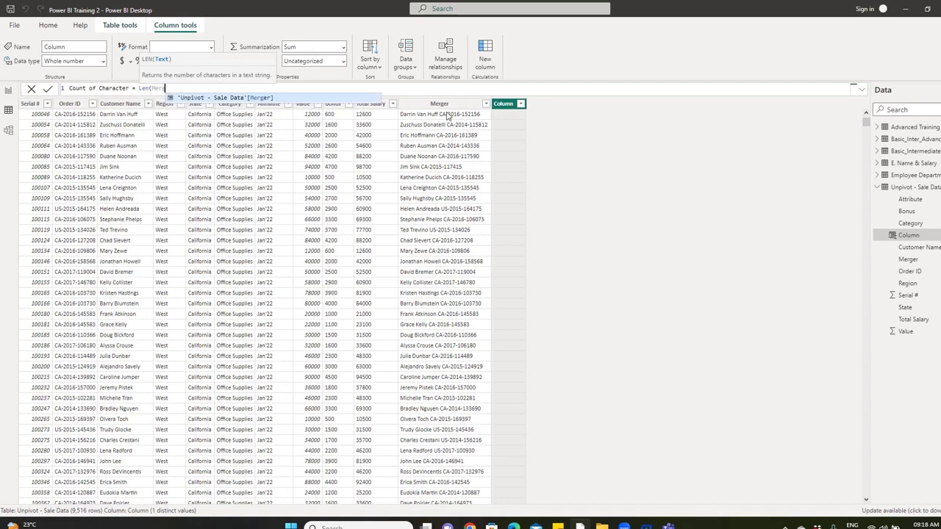
left_click(268, 98)
type(")")
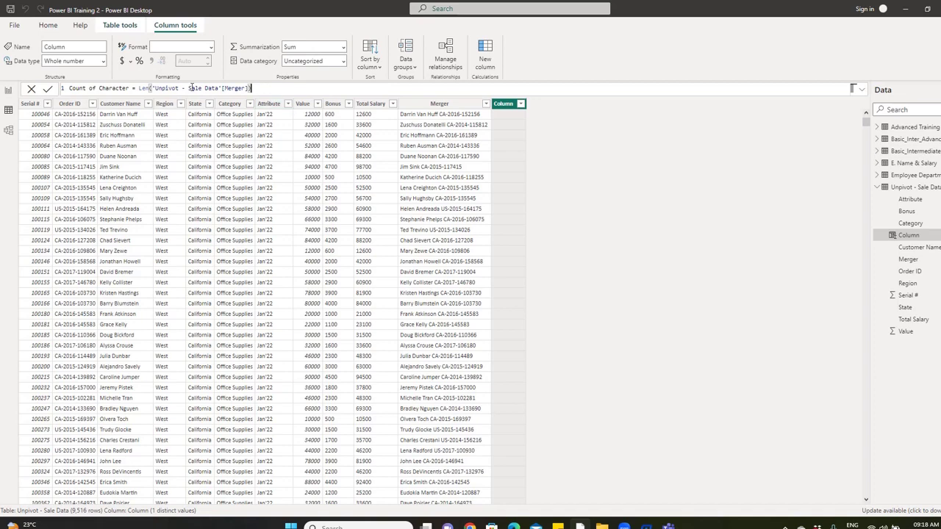
left_click(47, 89)
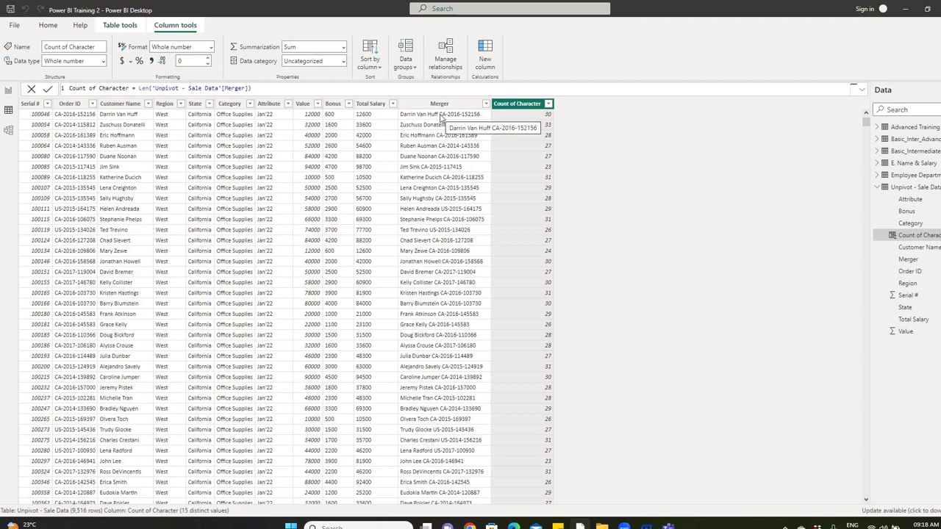
left_click(461, 118)
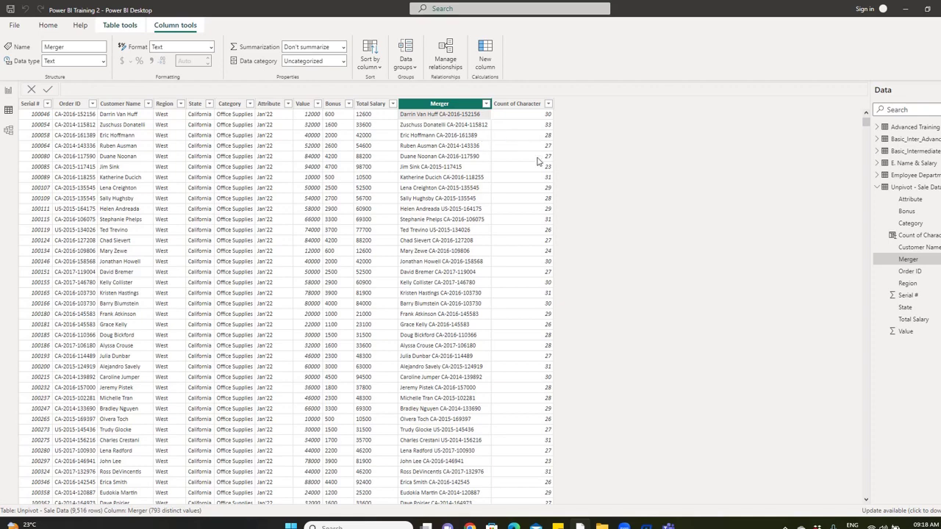
scroll(529, 129, "down", 3)
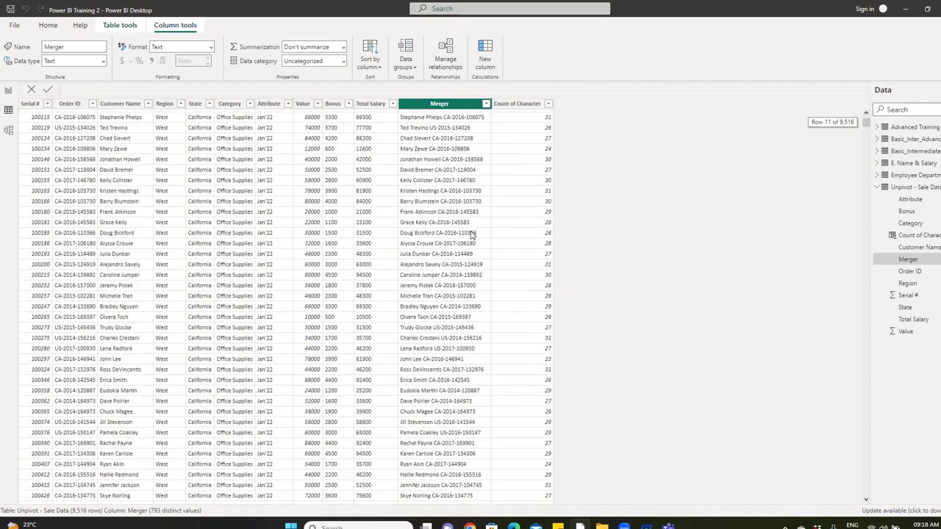
scroll(536, 129, "up", 3)
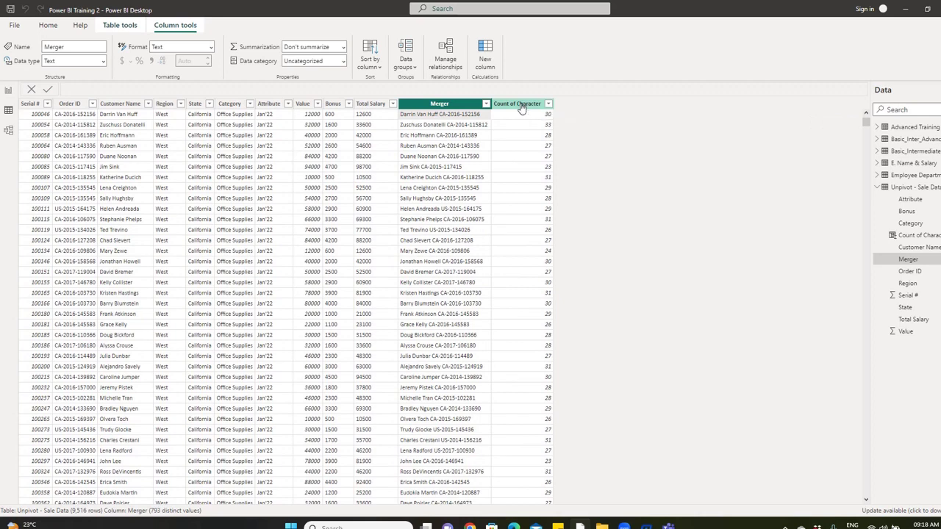
left_click(522, 105)
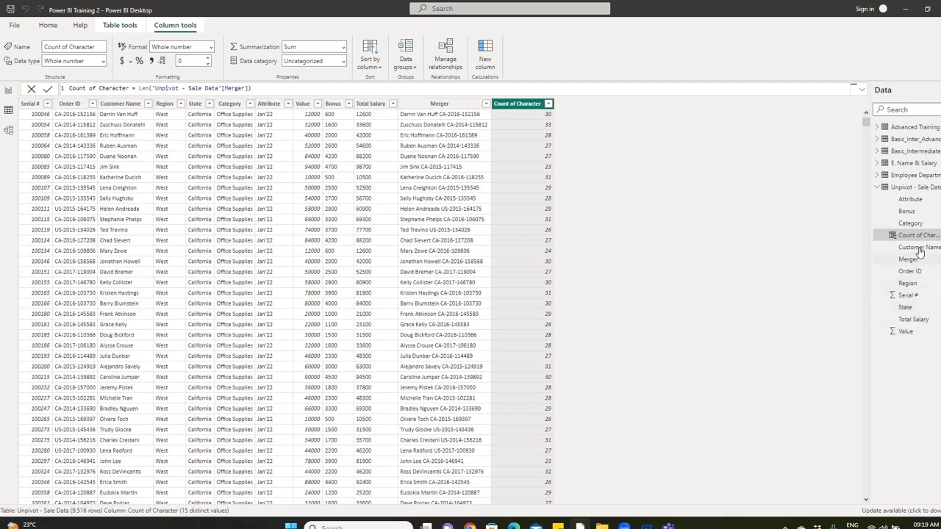
left_click(915, 320)
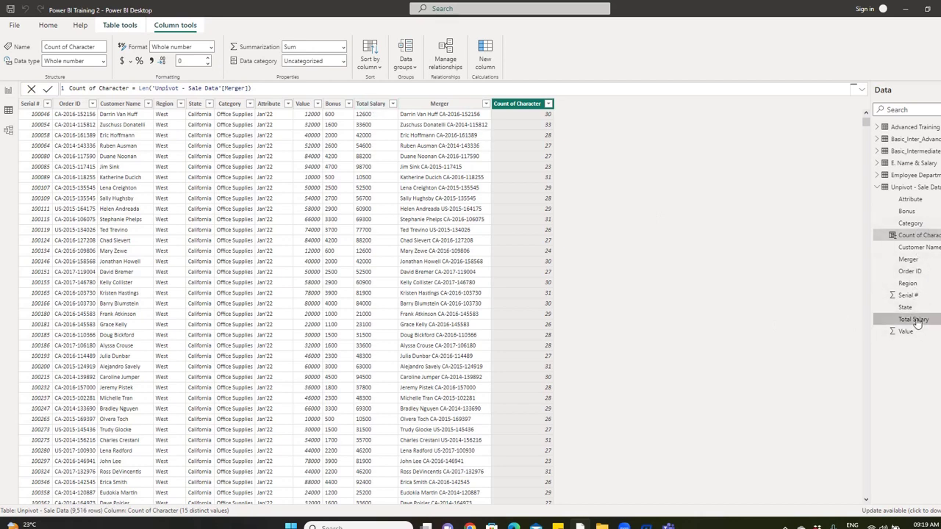